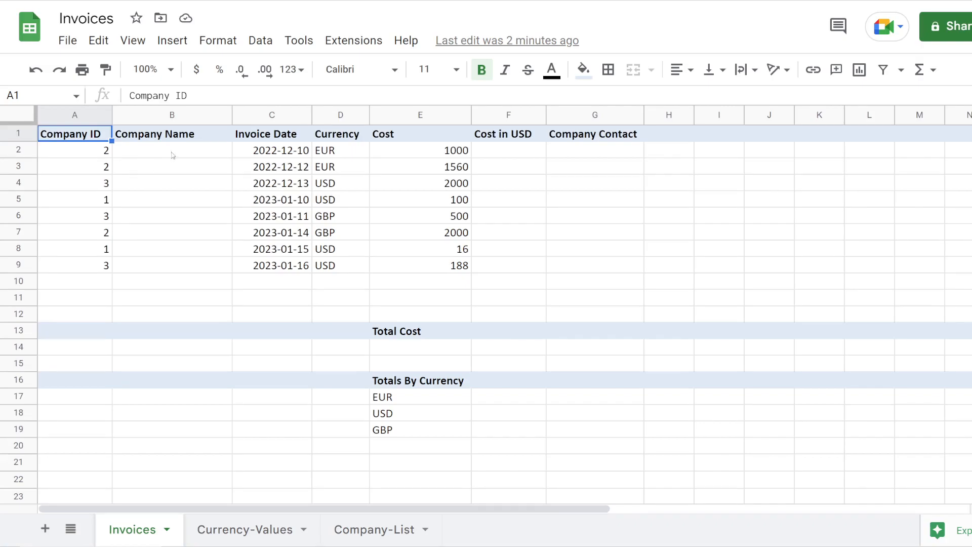
Step: Review the empty Company Name, contact and Cost in USD cells across sheets, then clear the EUR, USD, GBP labels under Totals By Currency
drag(137, 153, 249, 256)
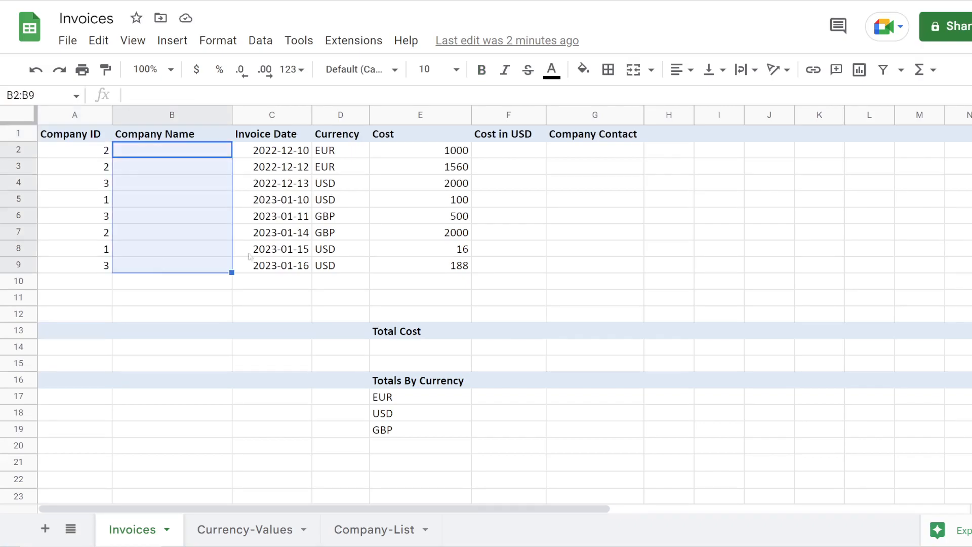
drag(508, 150, 595, 216)
click(234, 535)
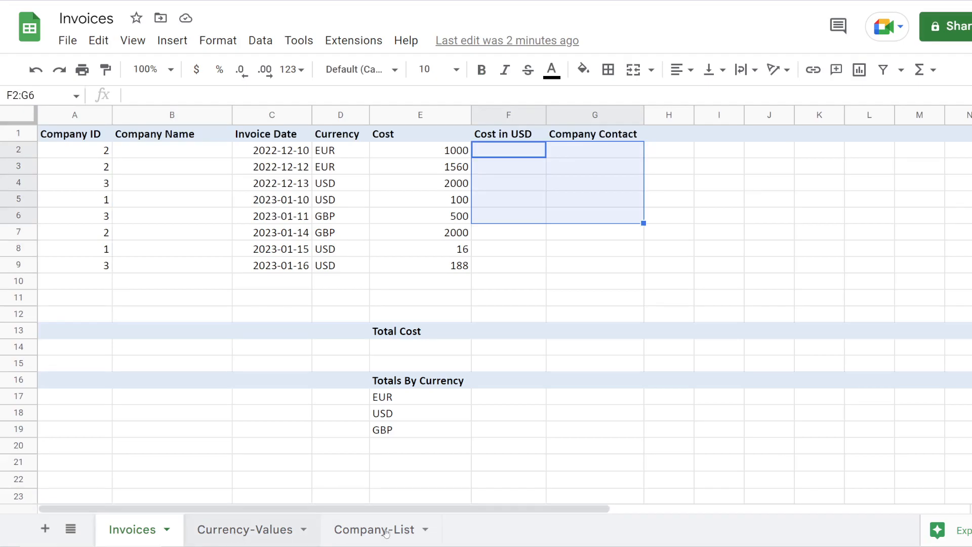
click(366, 532)
click(134, 531)
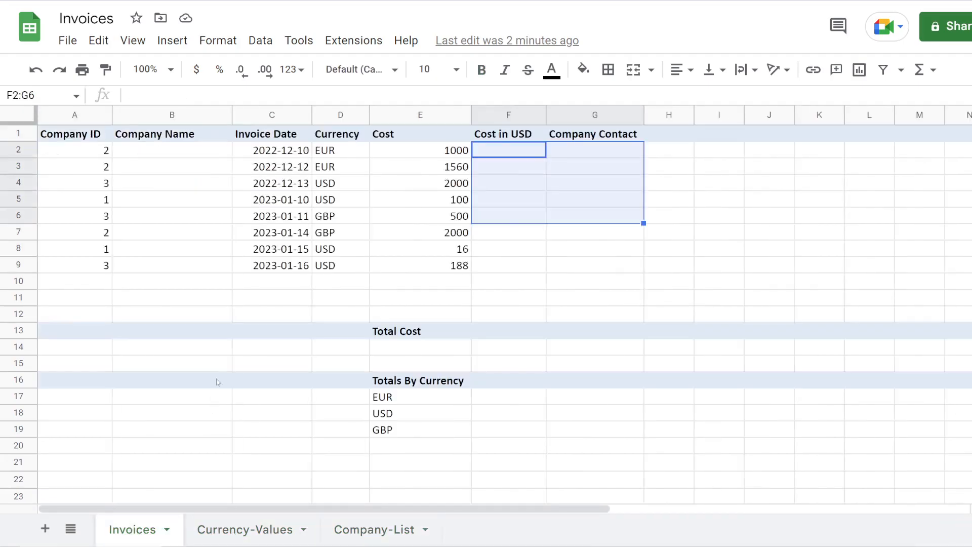
click(227, 187)
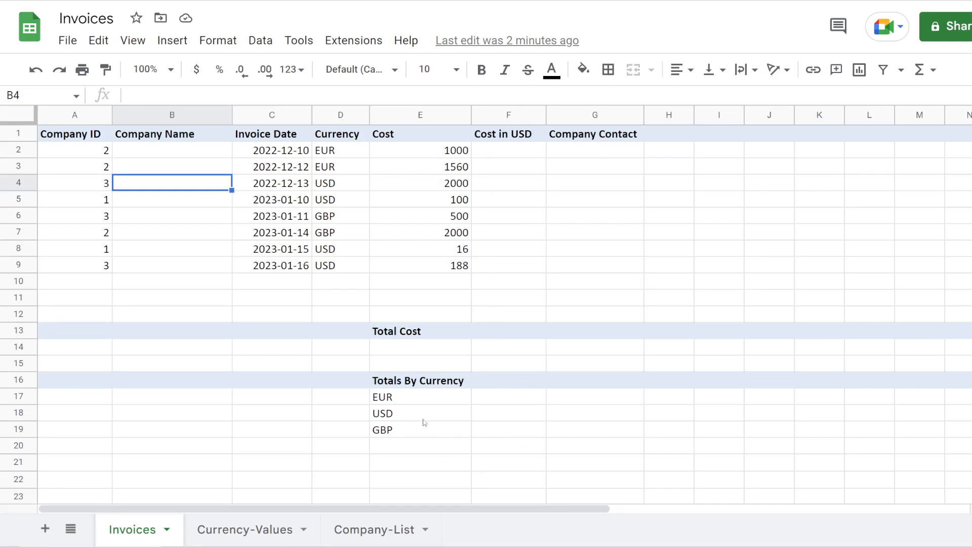
key(ctrl+z)
key(ctrl+z)
key(ctrl+z)
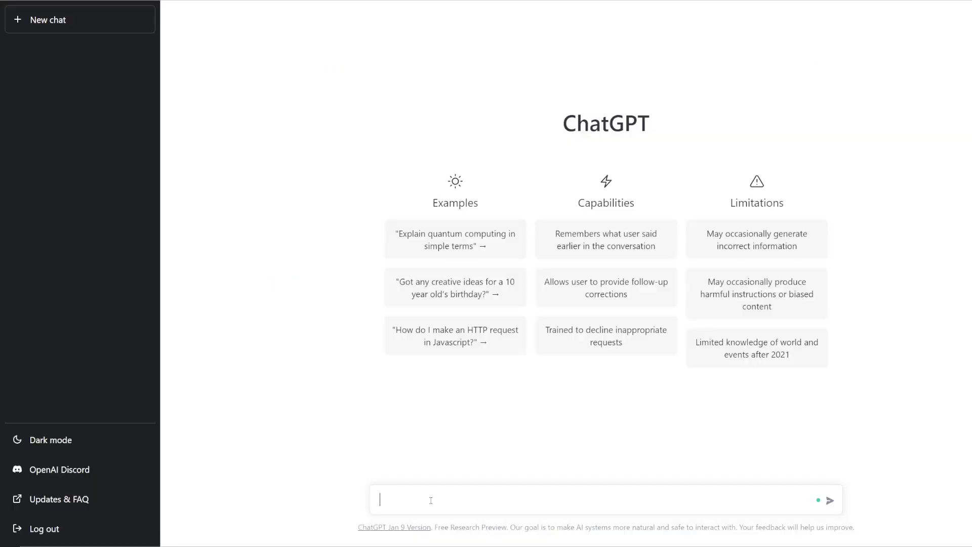
text(Write a Google Sheets formula to output the company name based on its ID. Search cell A2 in the current sheet against column A in the 'Company-List' sheet and then output the value in column B for that row.)
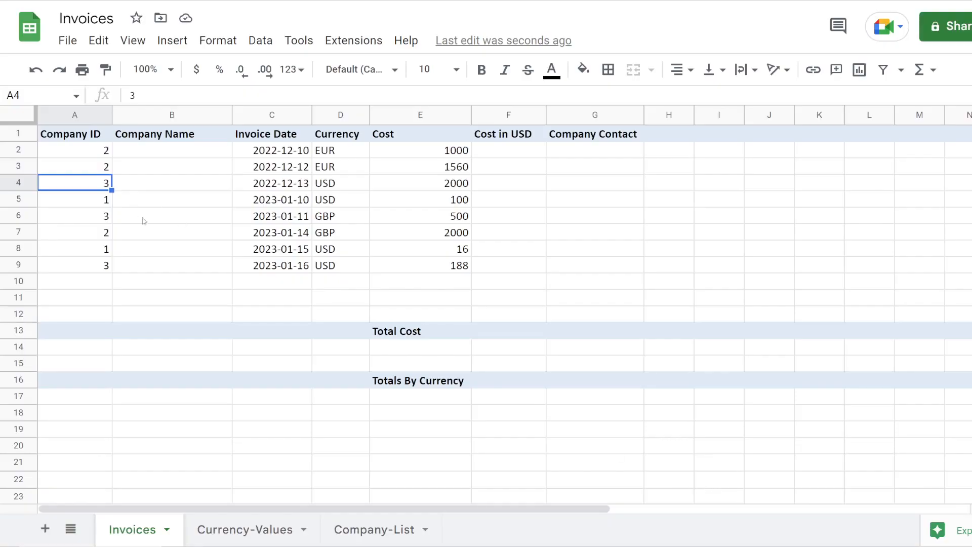
Step: Review the first company ID on Invoices and the Company ID, Company Name and Contact columns of Company-List
click(101, 149)
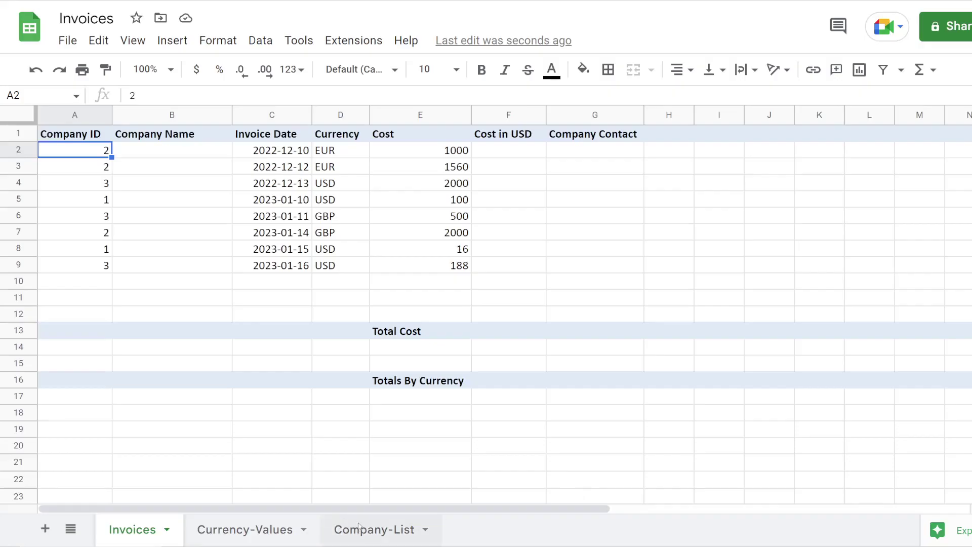
click(359, 527)
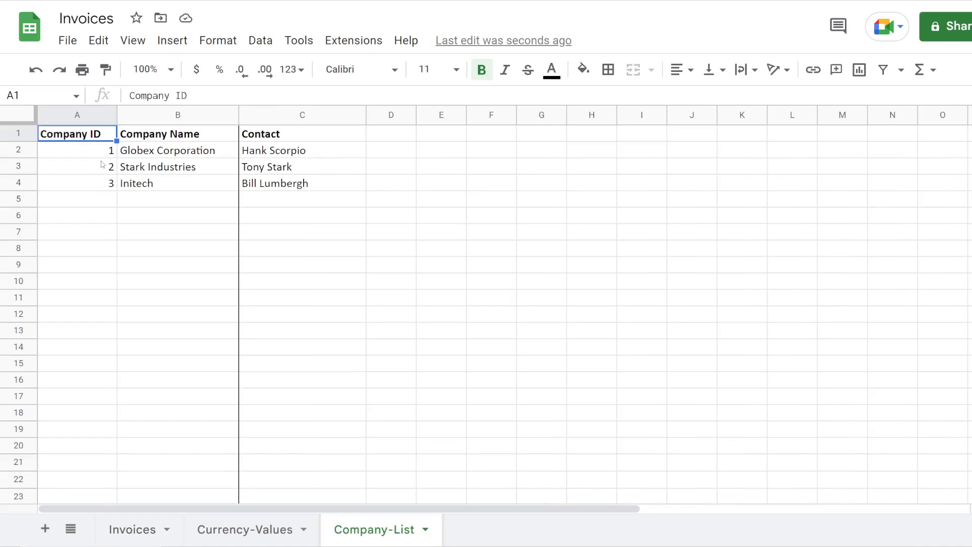
click(99, 186)
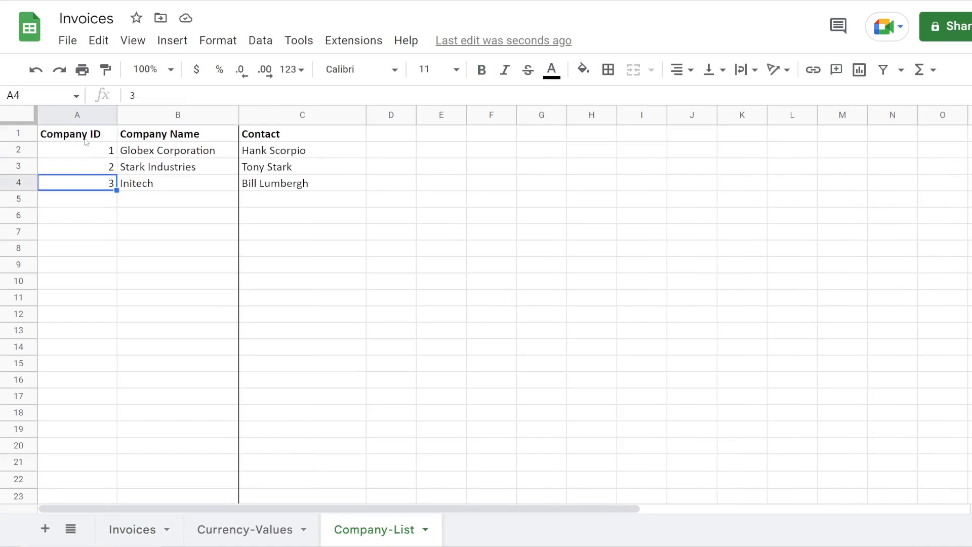
drag(87, 143, 87, 183)
drag(178, 133, 195, 184)
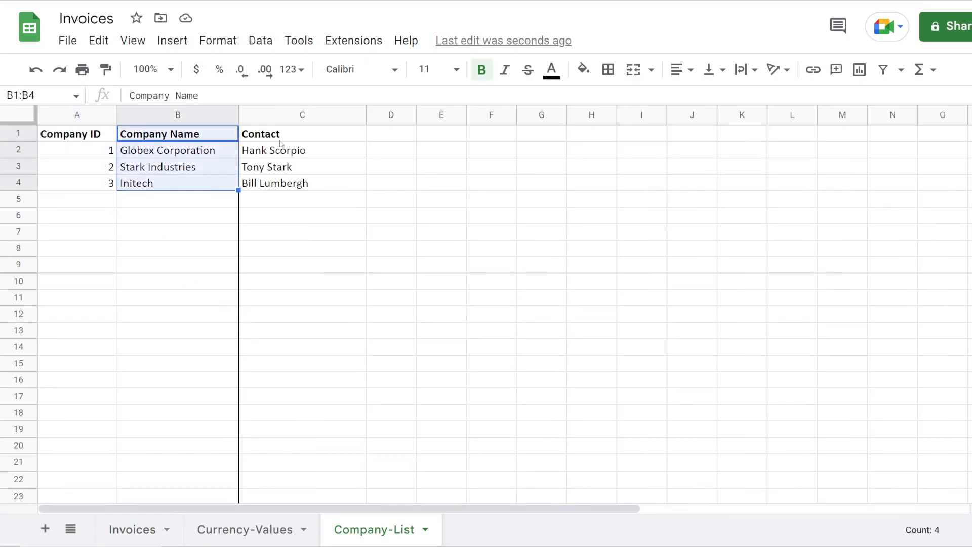
drag(281, 140, 281, 203)
click(106, 137)
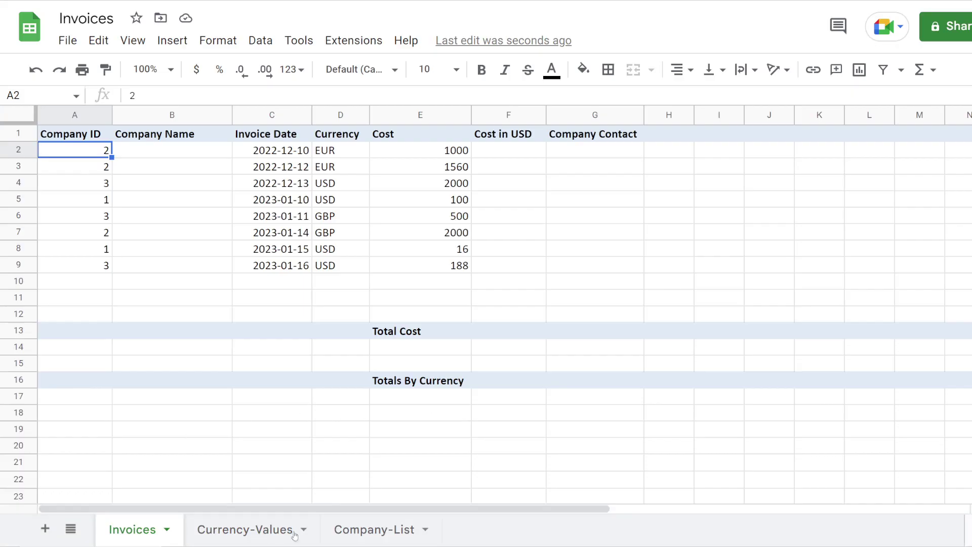
Step: Check company IDs 1 to 3 and Globex Corporation on Company-List, then return to the Invoices sheet
click(368, 529)
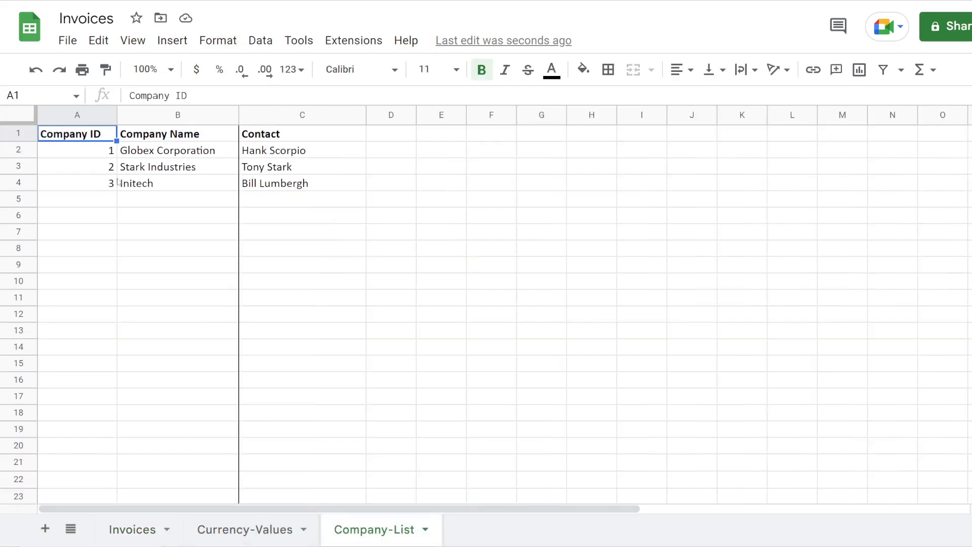
drag(97, 156, 91, 184)
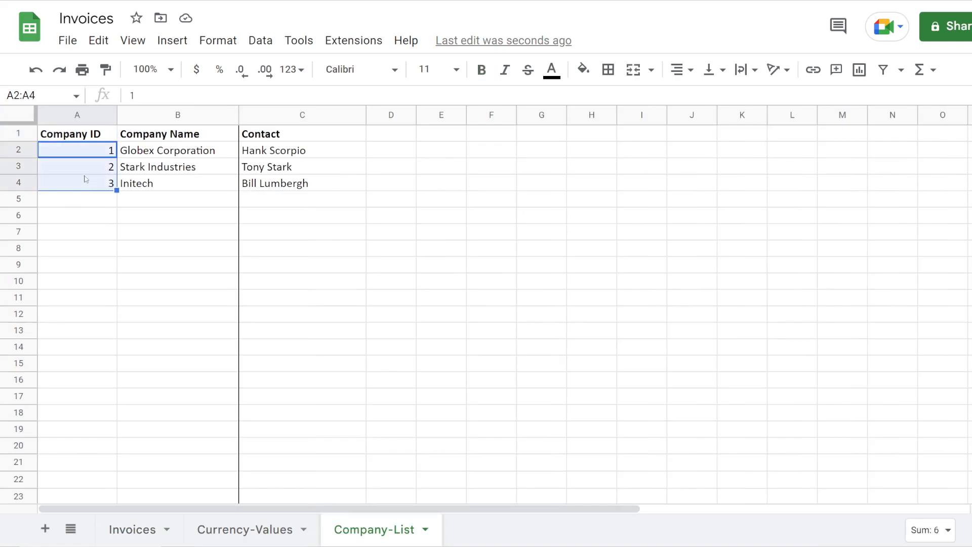
click(172, 157)
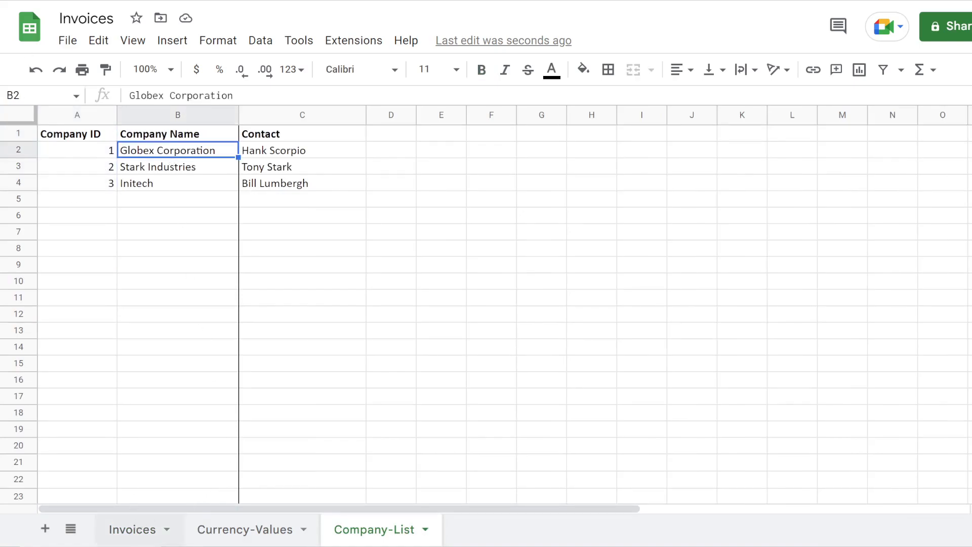
click(138, 527)
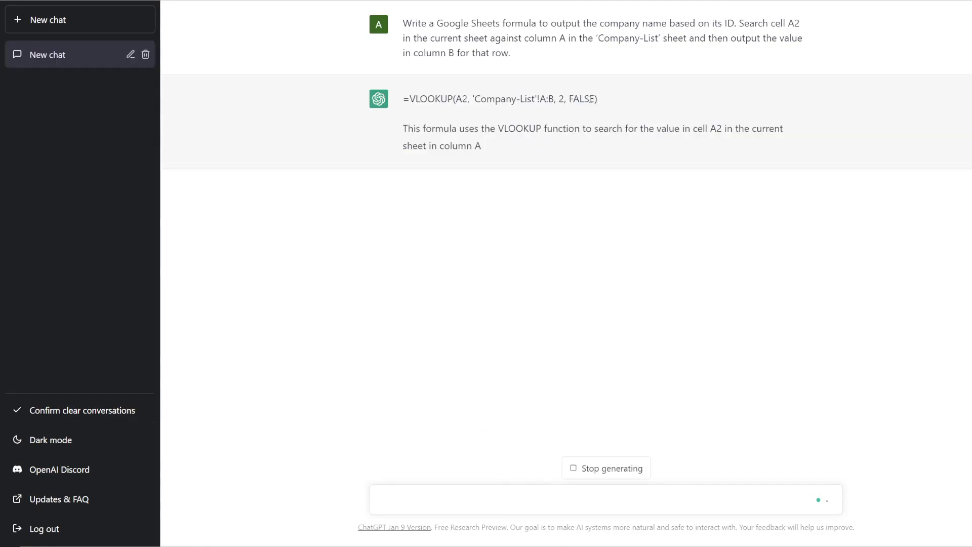
Step: Paste ChatGPT's VLOOKUP into B2 and autofill it so every invoice shows its company name
drag(597, 100, 402, 101)
key(ctrl+c)
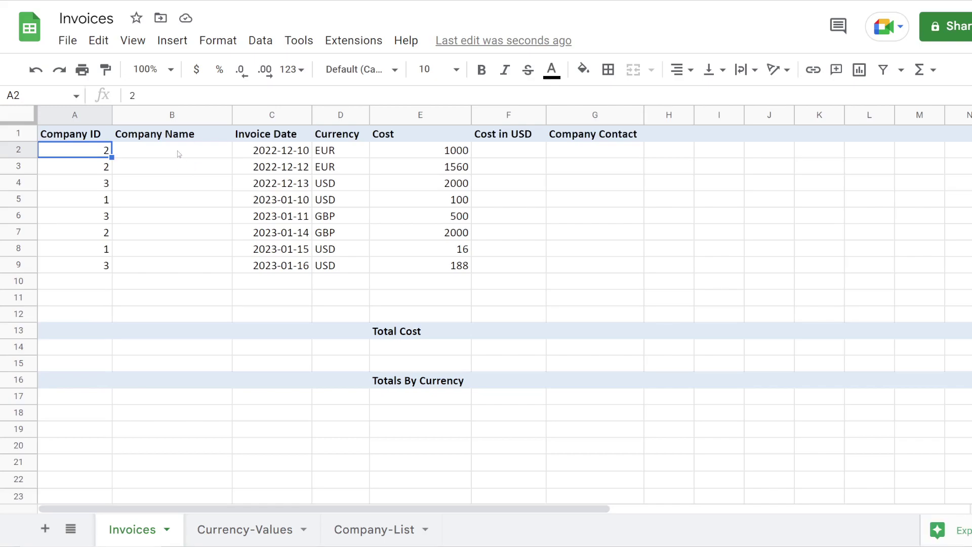
click(178, 152)
key(ctrl+v)
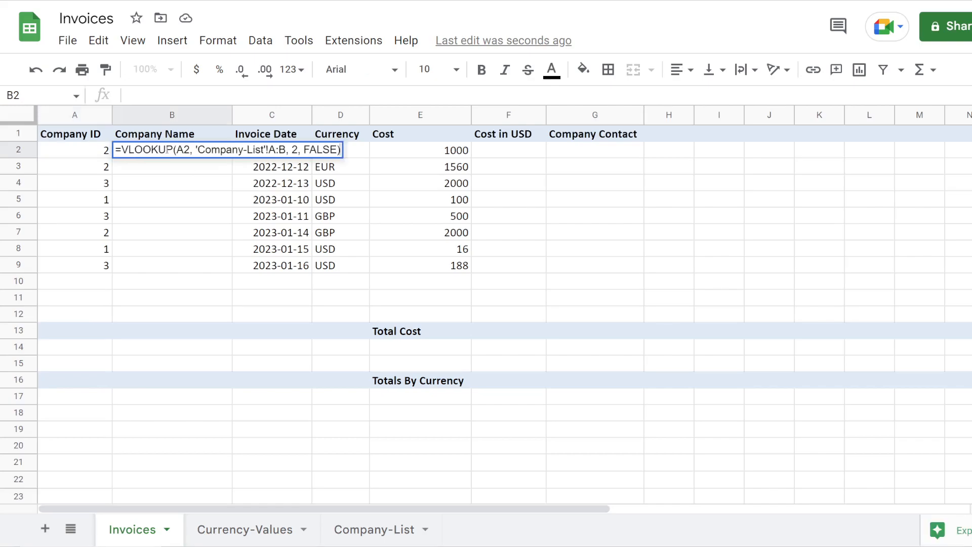
key(Return)
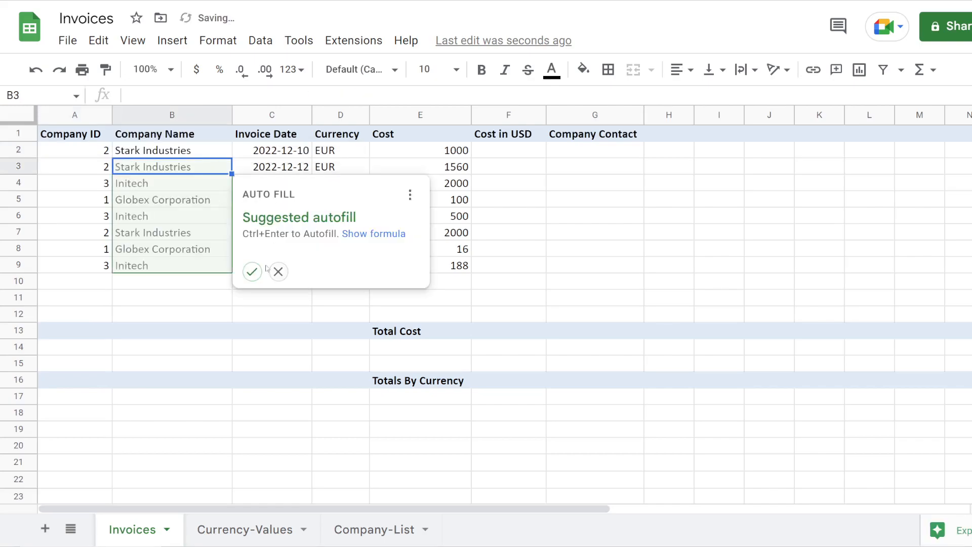
click(252, 271)
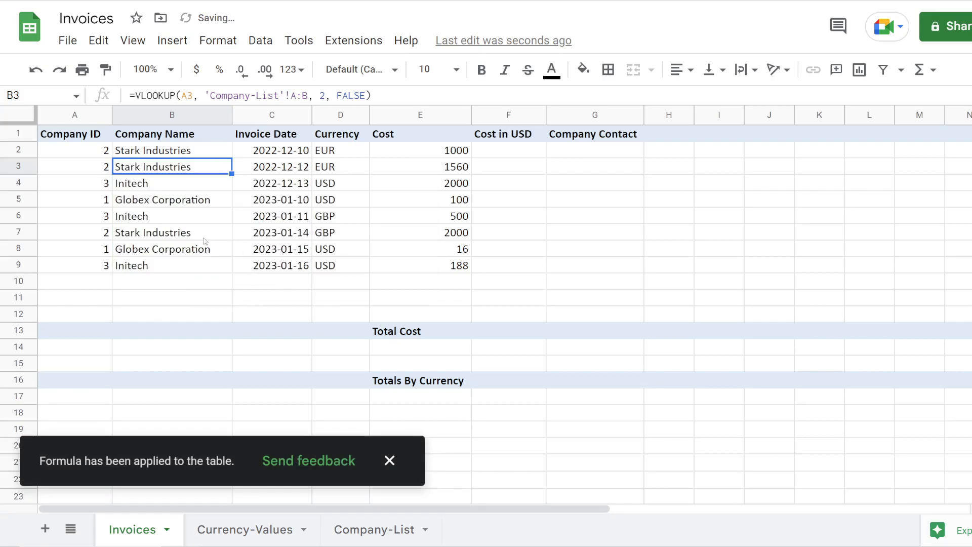
click(586, 153)
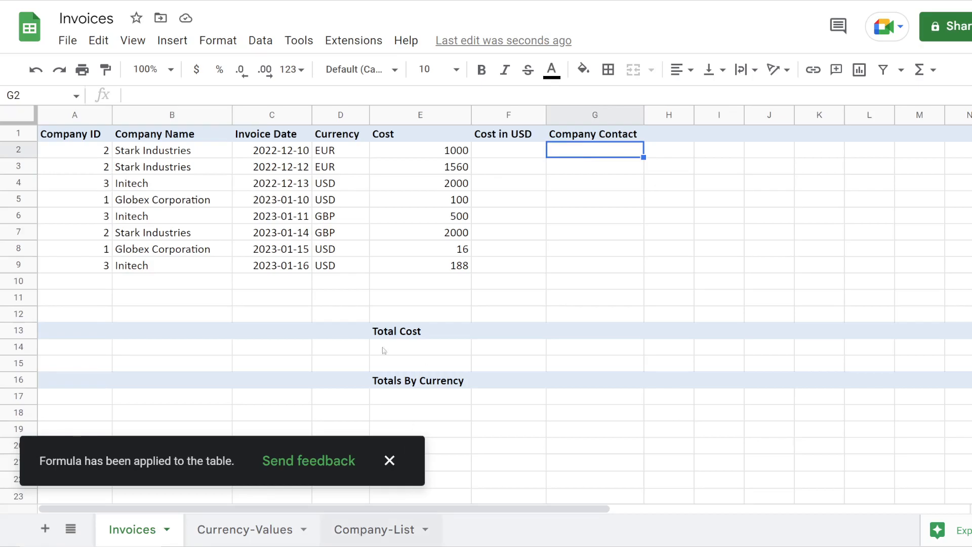
click(362, 532)
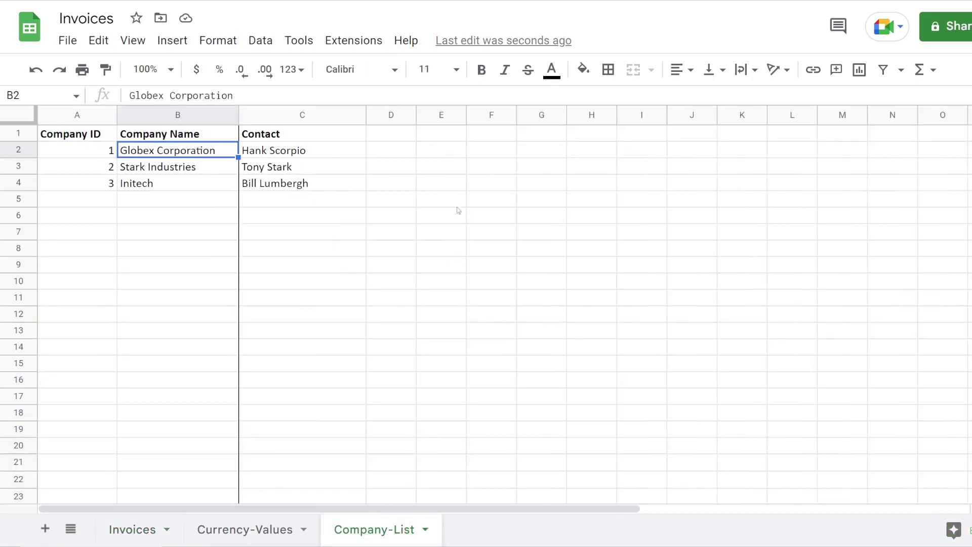
Step: Select ChatGPT's VLOOKUP returning column C of Company-List for the contact lookup
click(147, 532)
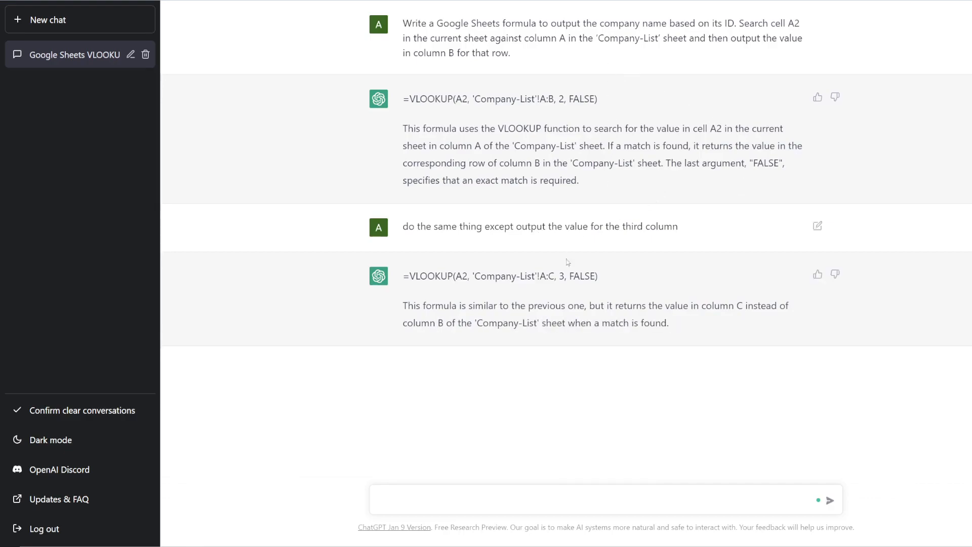
triple_click(537, 279)
key(ctrl+c)
click(296, 242)
Step: Paste the contact lookup formula into G2 and autofill G3 to G9, then show the Currency-Values sheet
key(alt+Tab)
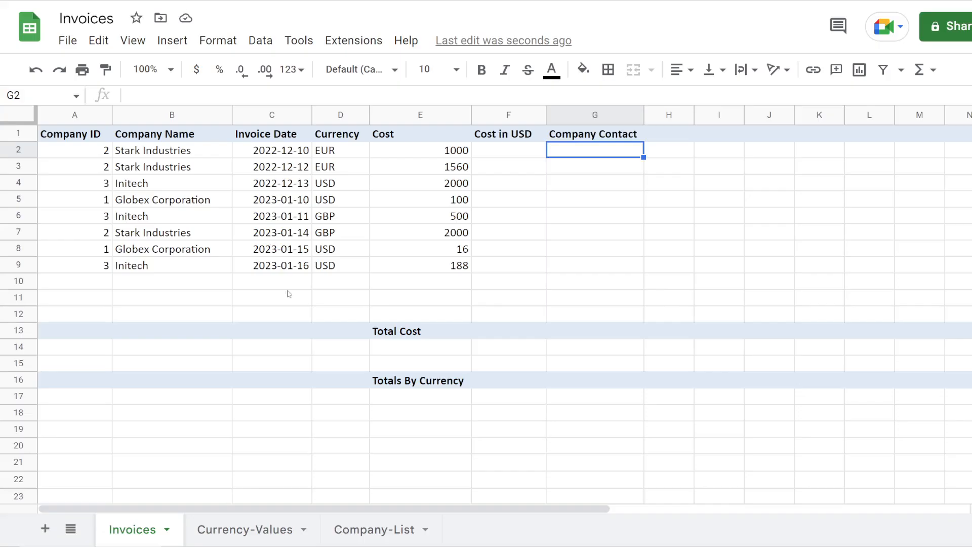
double_click(593, 151)
key(ctrl+v)
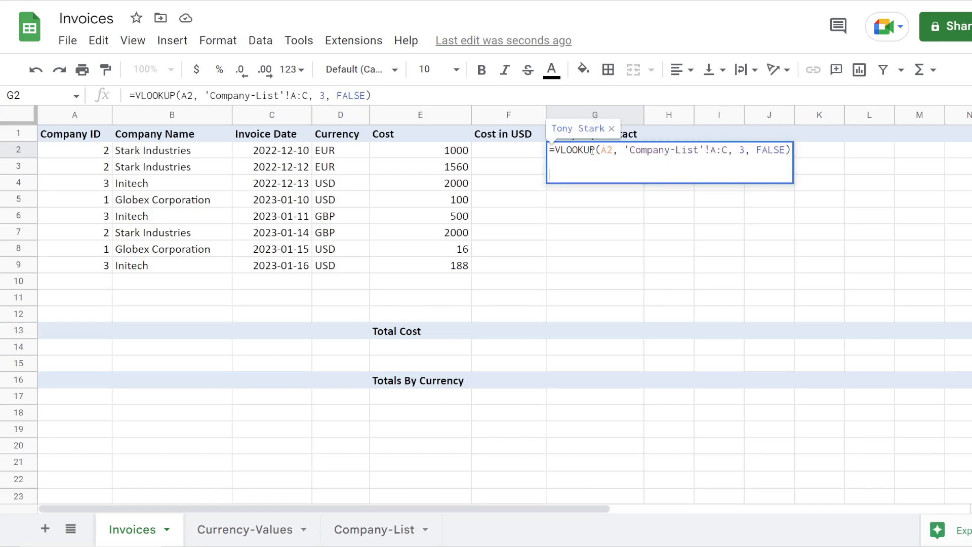
key(Return)
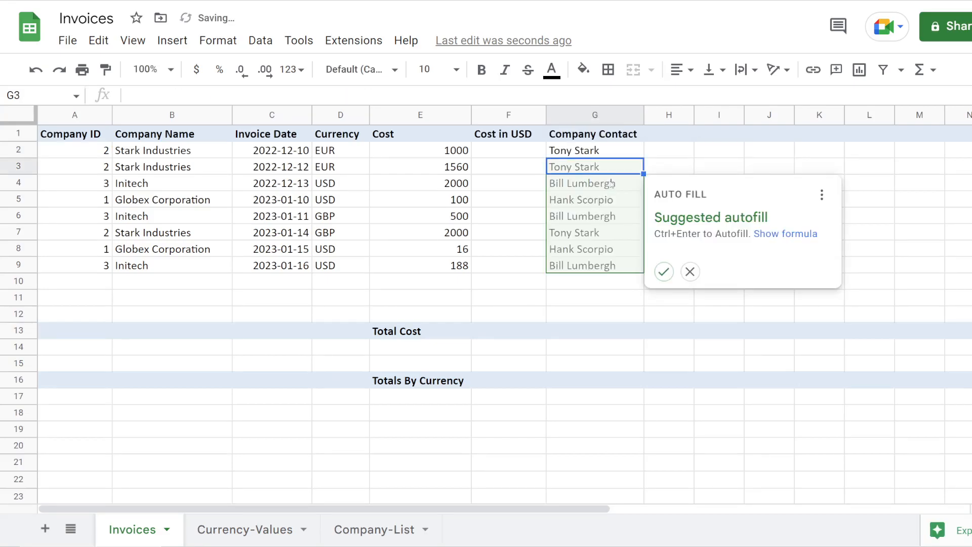
click(661, 270)
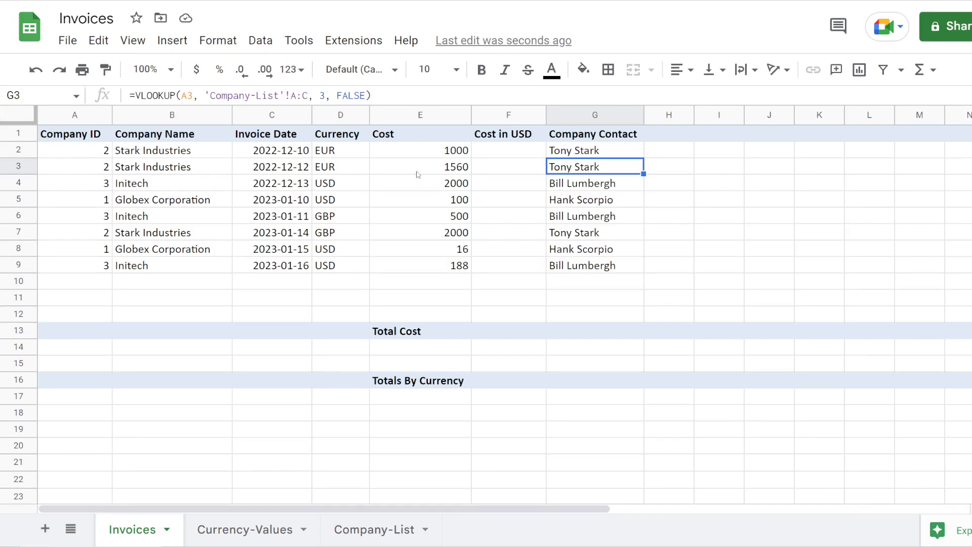
click(241, 531)
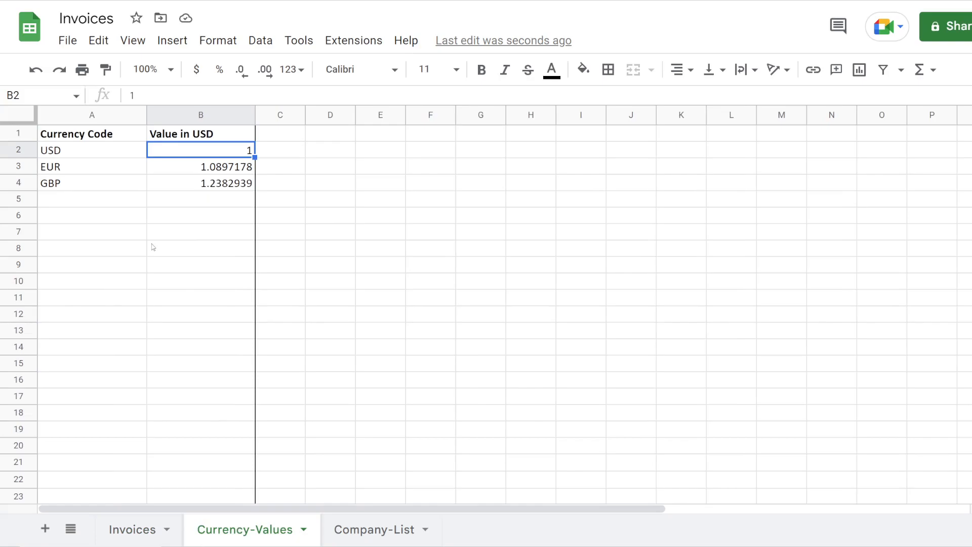
Step: Note the USD code in Currency-Values A2 and paste the currency conversion request into a new ChatGPT chat
click(96, 153)
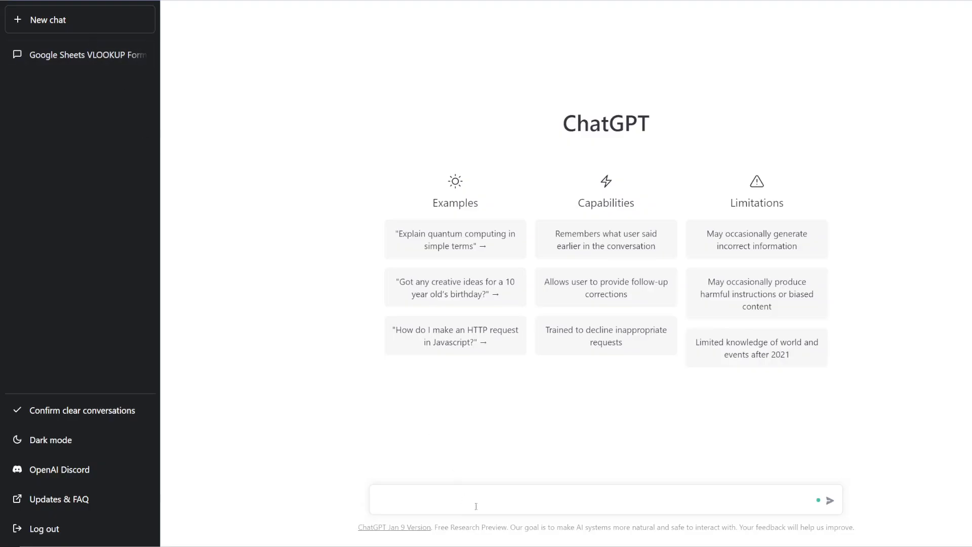
text(cell D2 in the current sheet contains a currency code and cell E2 contains the cost. The “Currency-Values” sheet contains currency code in column A and its value in USD in column B. Create a Google Sheets formula that takes the cost in cell E2 and outputs the cost in USD in cell F2.)
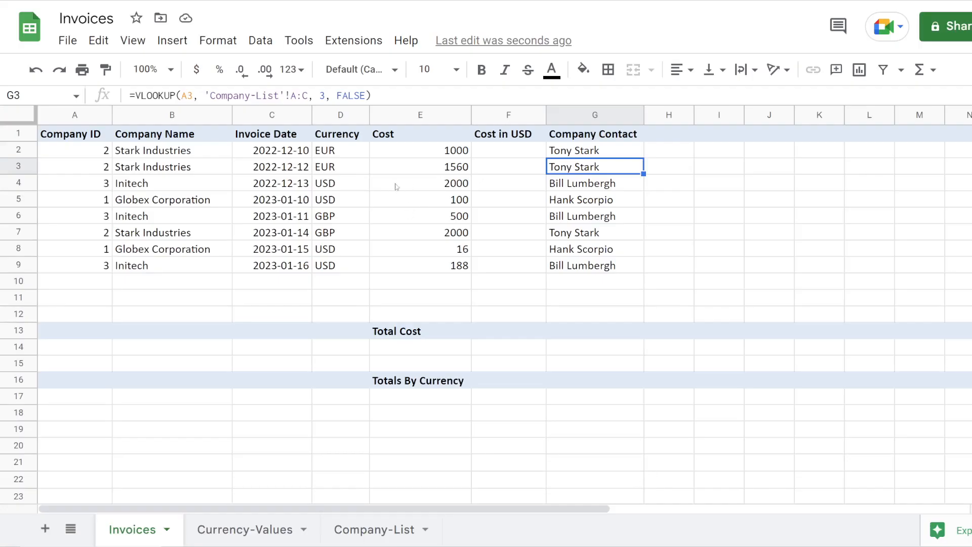
Step: Review the invoice currency codes in column D and the first invoice's cost of 1000
drag(341, 134, 340, 265)
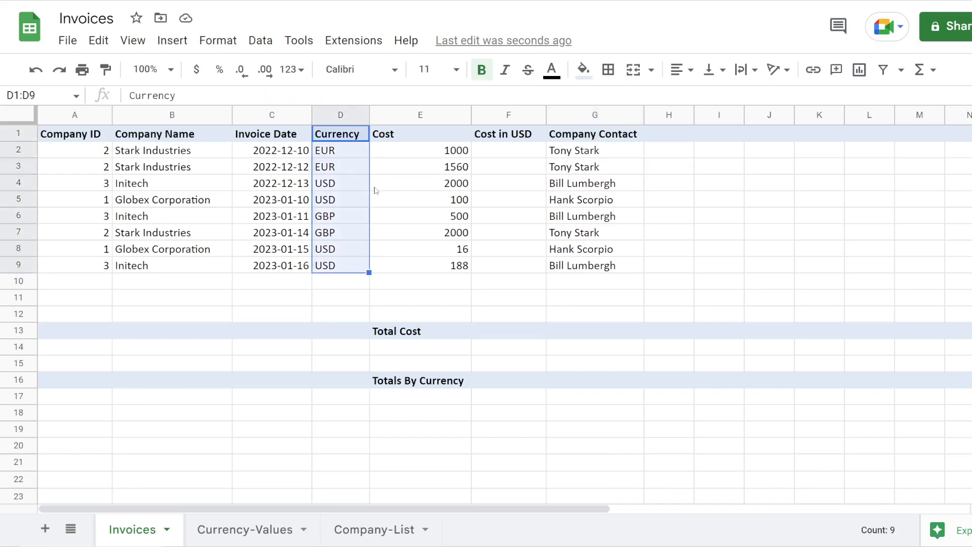
click(420, 183)
click(336, 155)
click(343, 188)
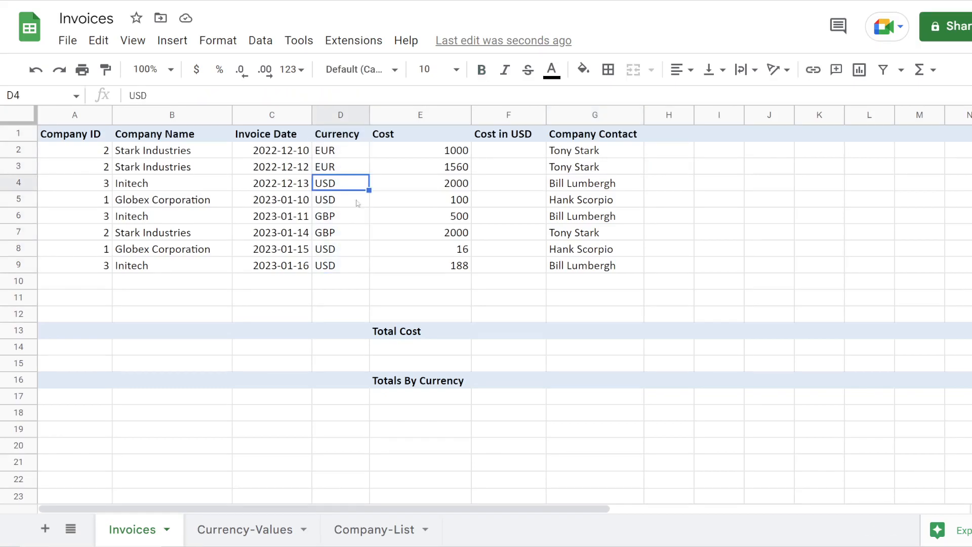
click(343, 222)
click(416, 158)
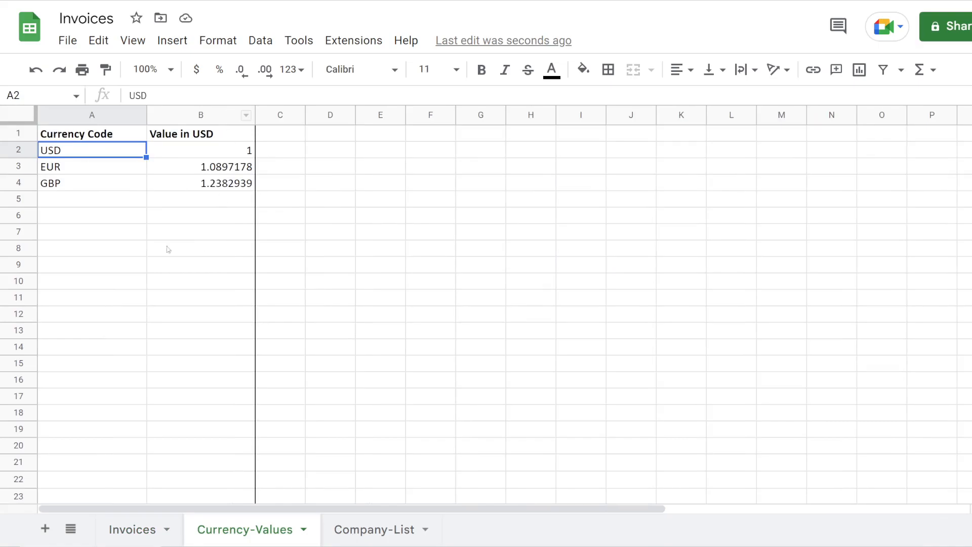
Step: Check the EUR code and its value in USD on the Currency-Values sheet
click(102, 168)
click(219, 167)
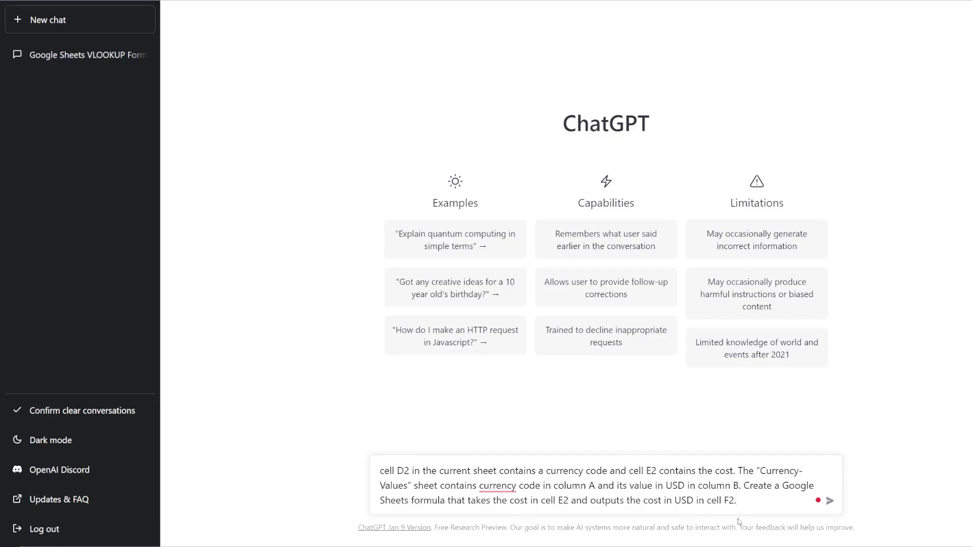
Step: Send the conversion prompt and select ChatGPT's VLOOKUP formula multiplying the rate by E2
drag(753, 500, 360, 448)
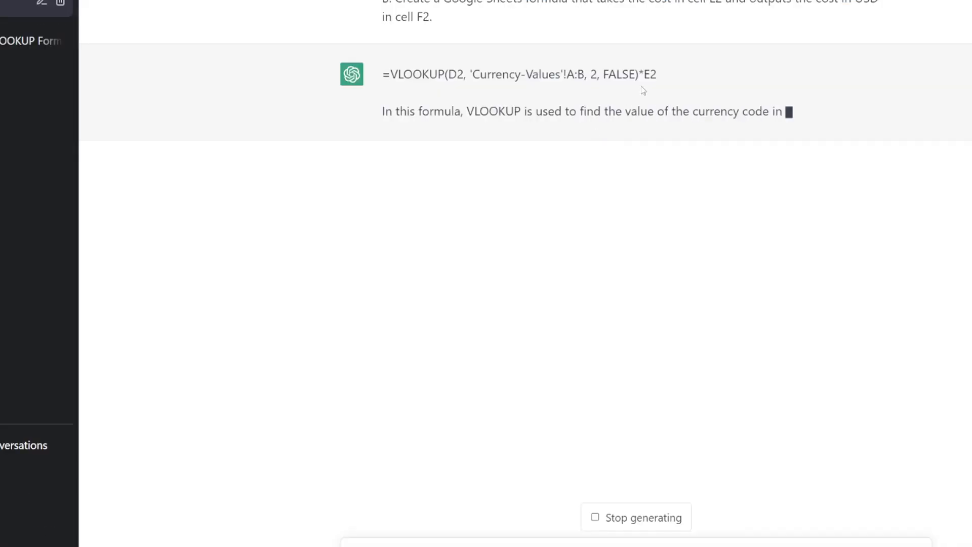
drag(658, 74, 382, 73)
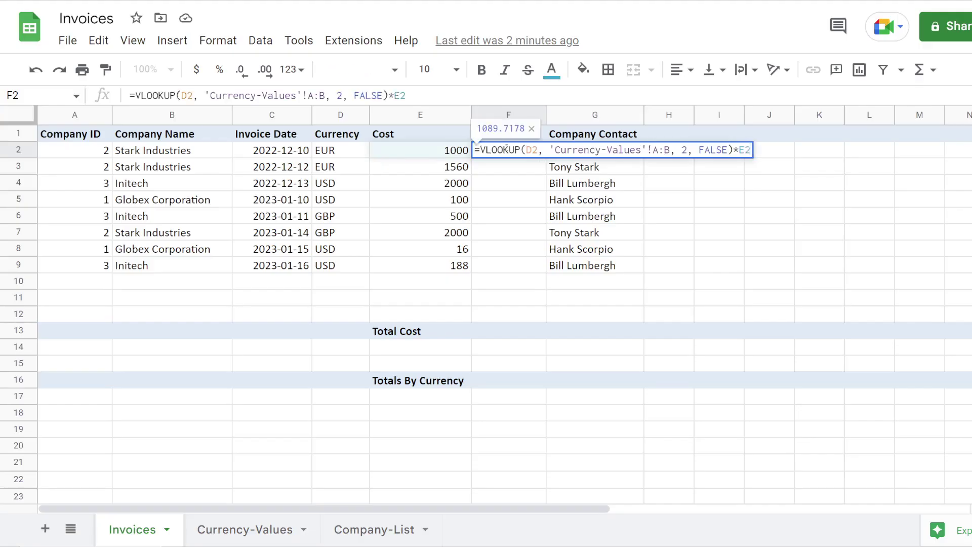
Step: Enter the conversion formula in Cost in USD and verify the EUR 1000 and GBP rows against the Currency-Values rates
key(Return)
click(354, 151)
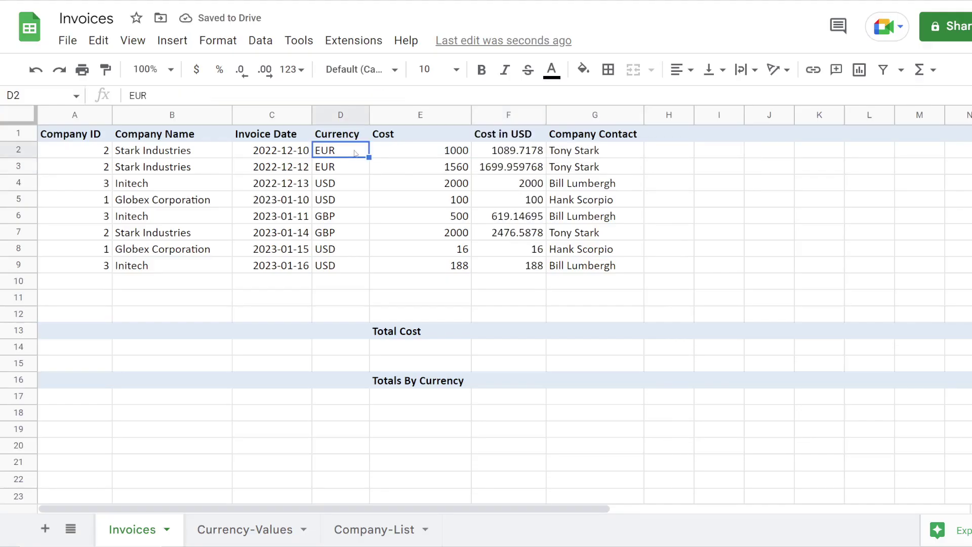
click(445, 157)
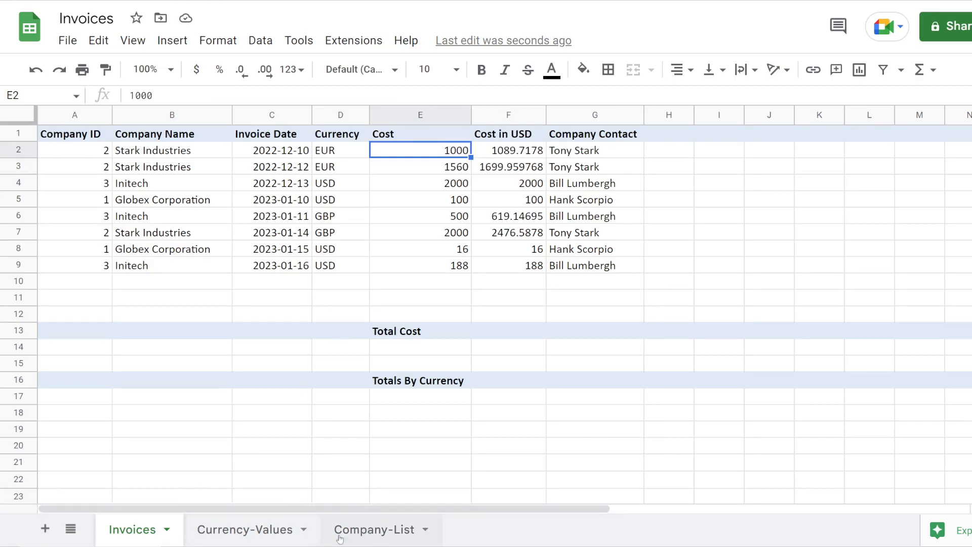
click(245, 529)
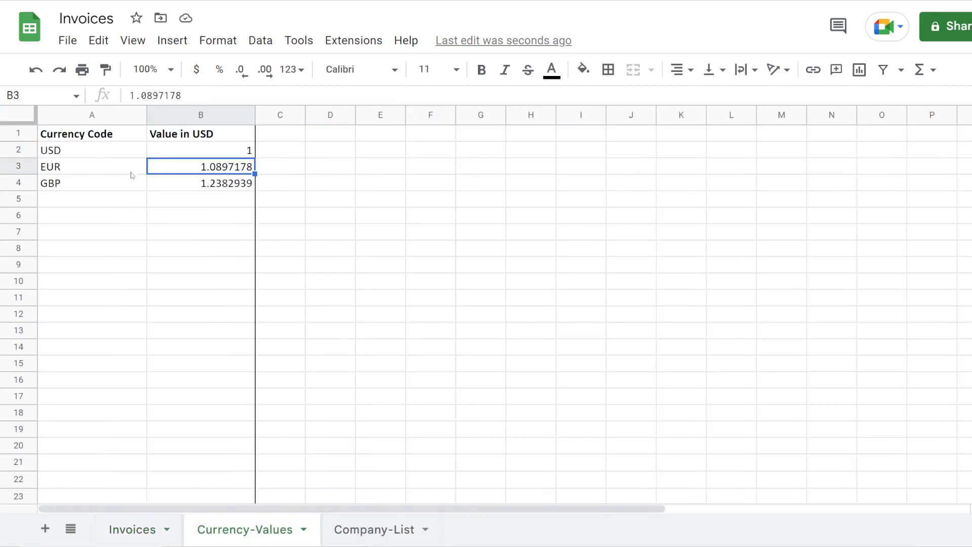
click(148, 528)
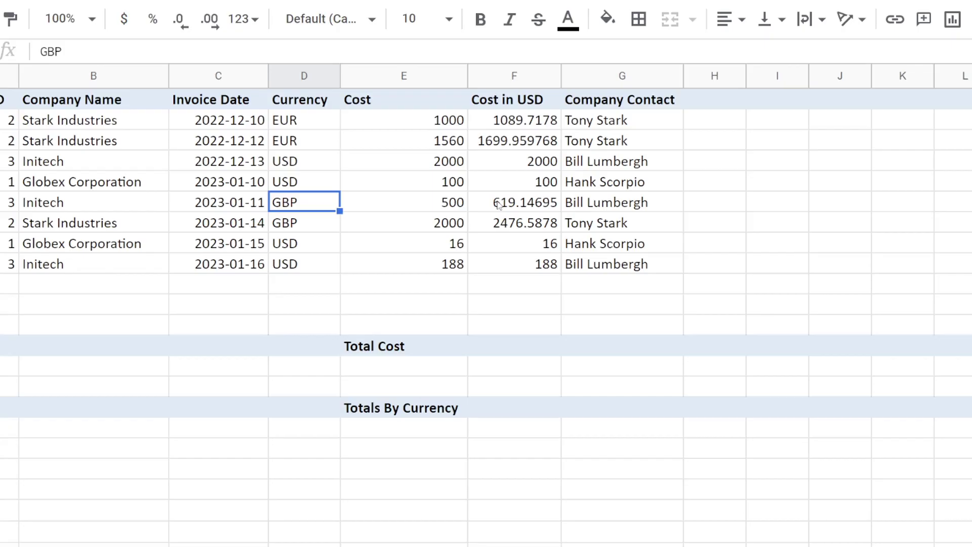
click(351, 218)
Step: Select the converted costs F2:F9 to reference in the total
click(508, 332)
key(ctrl+Up)
key(ctrl+Up)
key(Down)
key(ctrl+shift+Down)
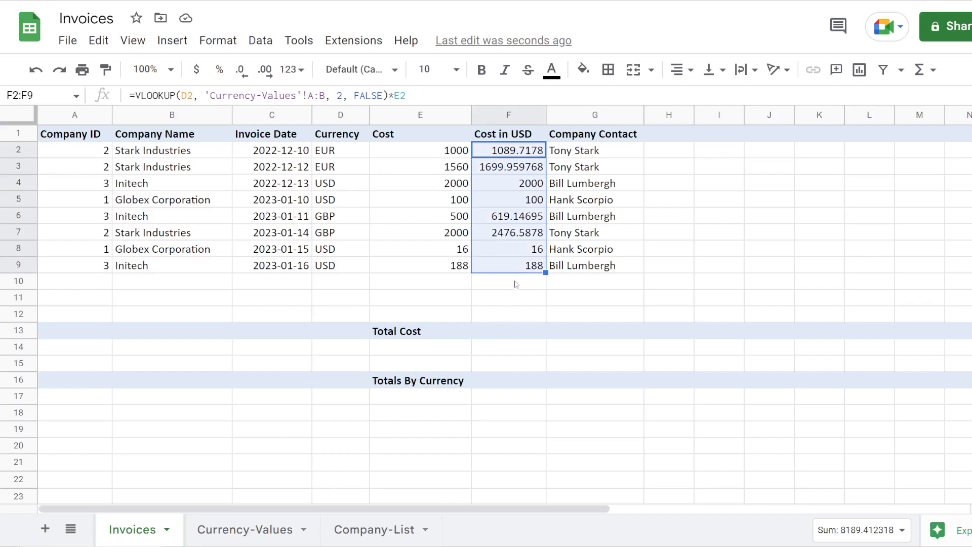
Step: Send ChatGPT a request for a formula summing F2 to F9
click(515, 283)
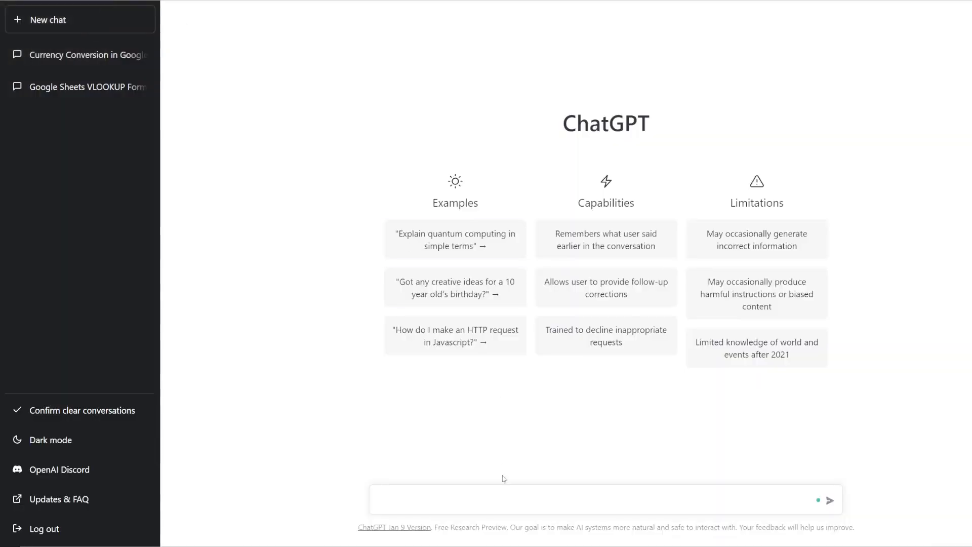
text(write a Google Sheets formula to sum the values from F2 to F9)
key(Return)
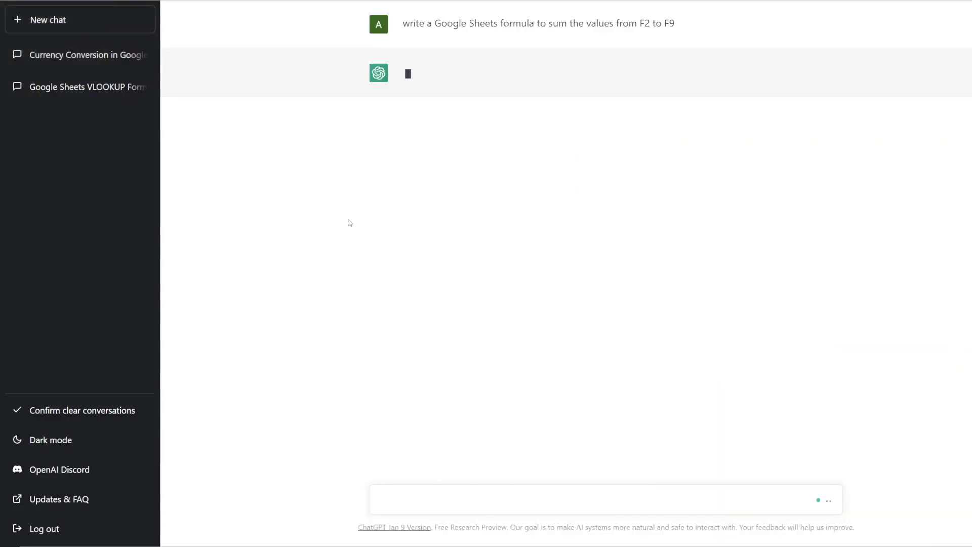
Step: Enter =SUM(F2:F9) beside Total Cost, giving 8189.412318 for all converted costs
drag(465, 74, 401, 76)
key(ctrl+c)
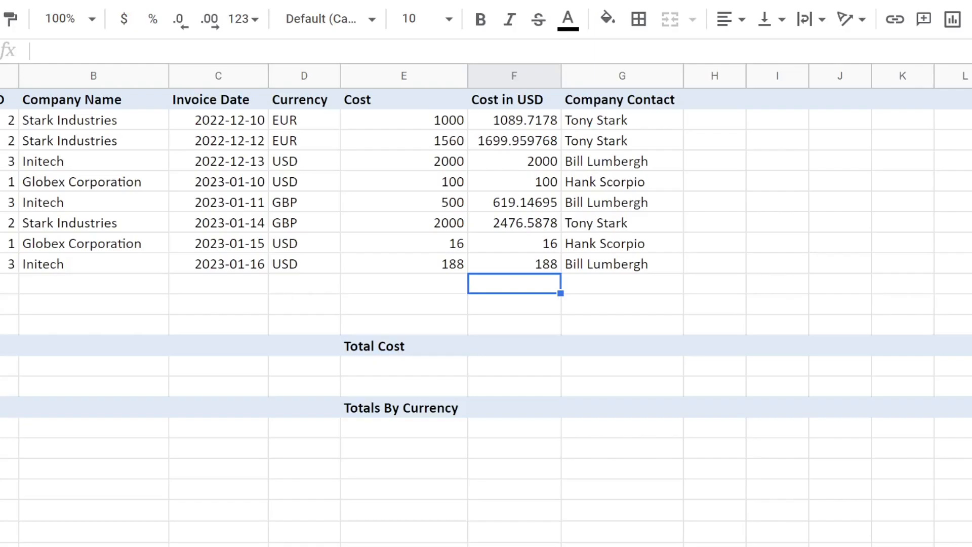
click(523, 352)
key(ctrl+v)
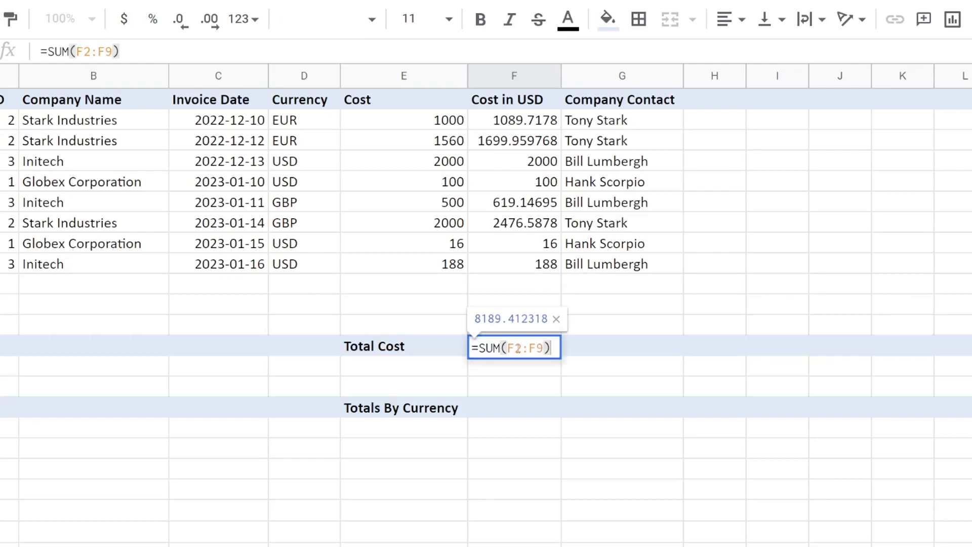
key(Return)
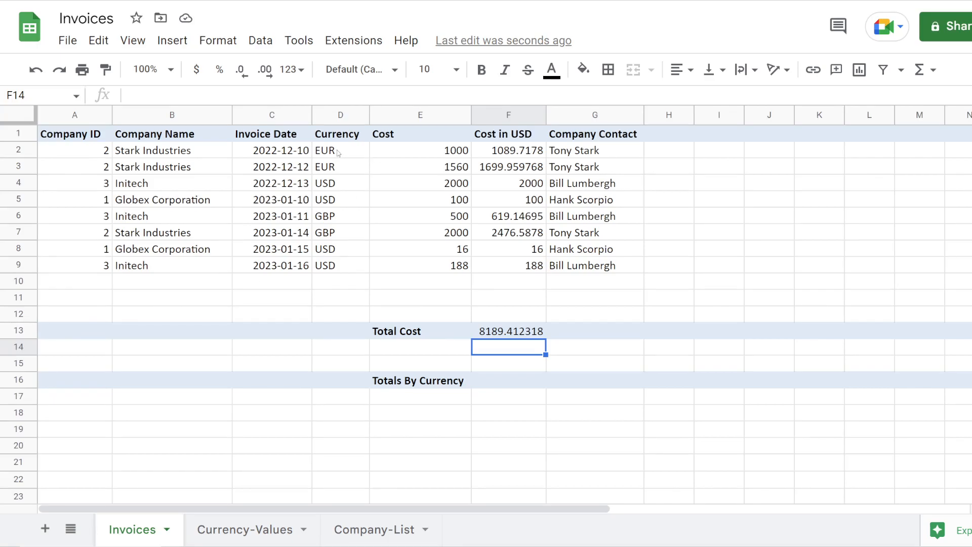
Step: Request a unique-currencies formula for D2:D9 in a new chat and select the returned =UNIQUE(D2:D9)
drag(339, 150, 344, 281)
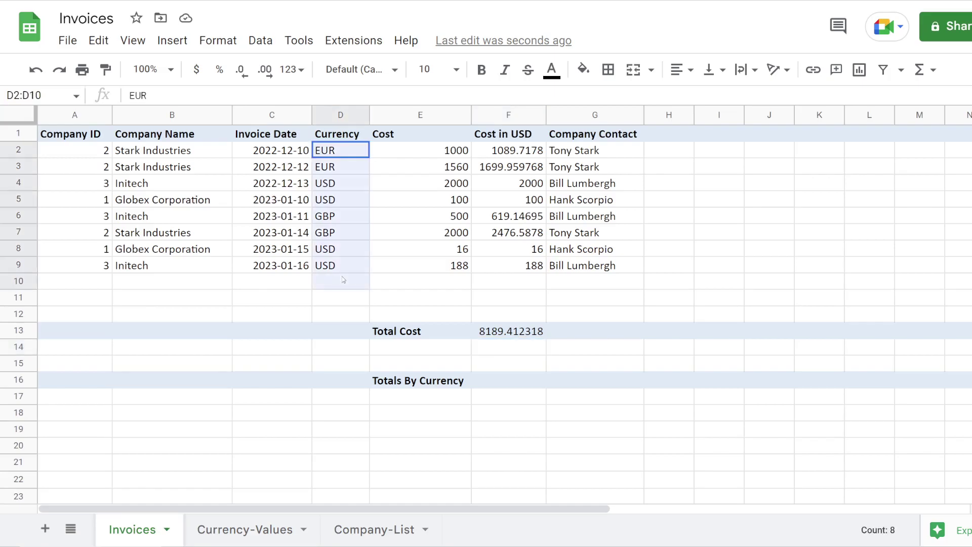
click(426, 400)
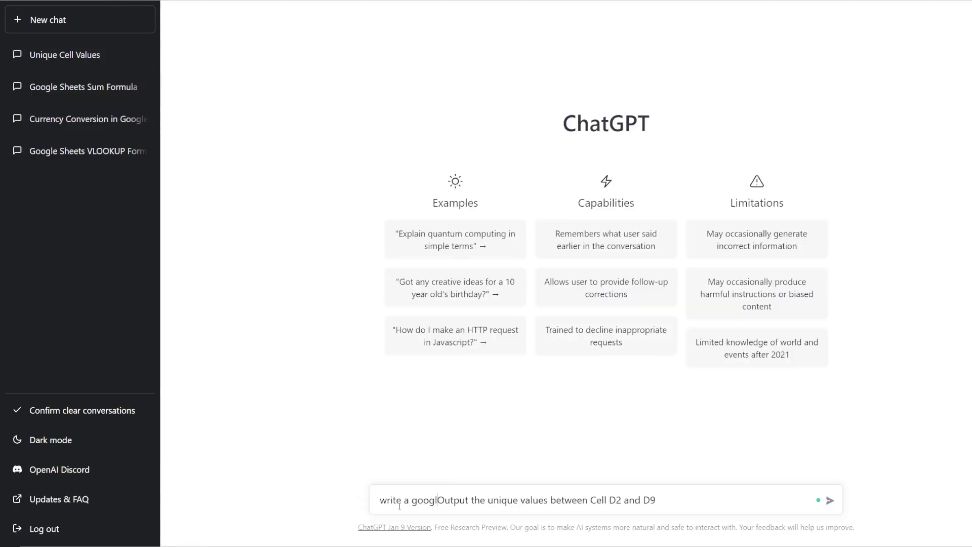
text(e shee)
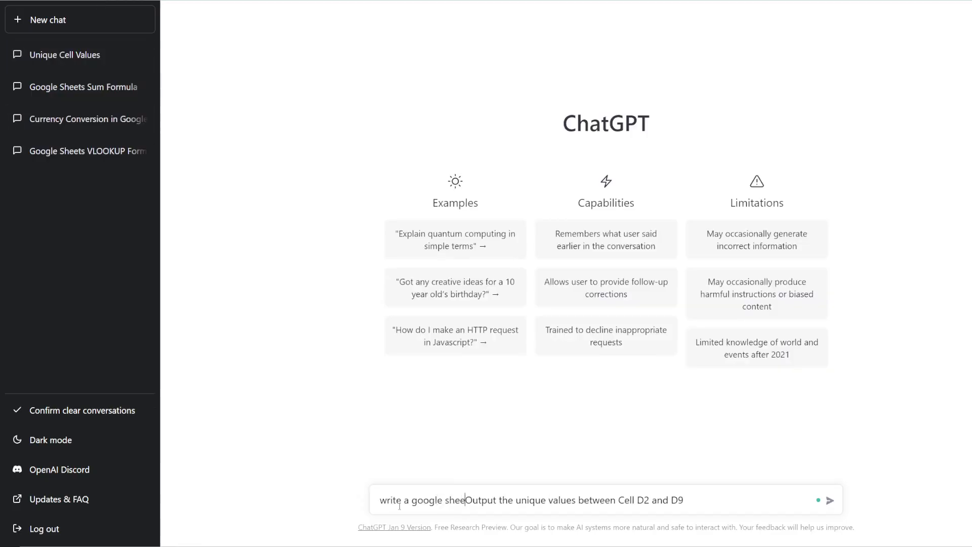
text(ts formula to)
key(Return)
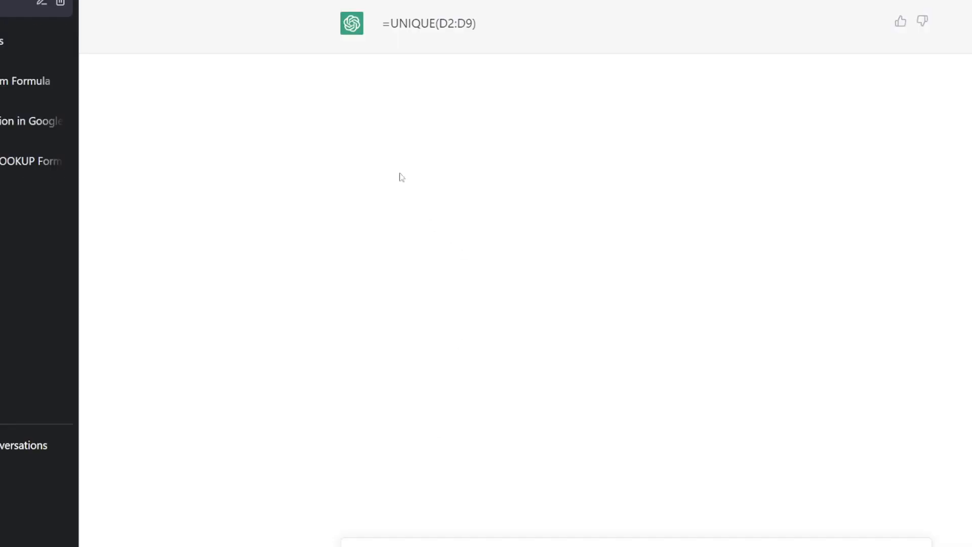
drag(480, 28, 382, 23)
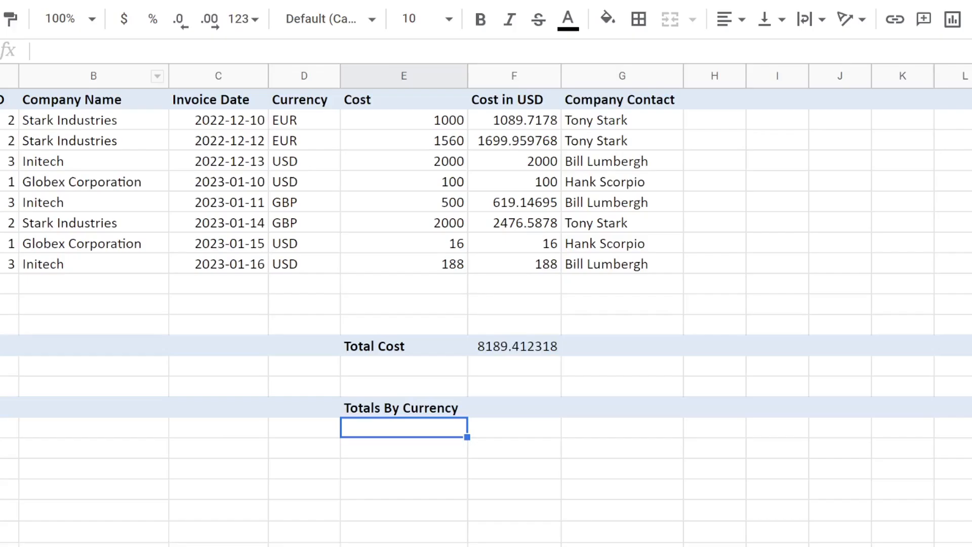
Step: Enter =UNIQUE(D2:D9) in E17 to list EUR, USD and GBP, then request a per-currency sum formula
key(ctrl+v)
key(Return)
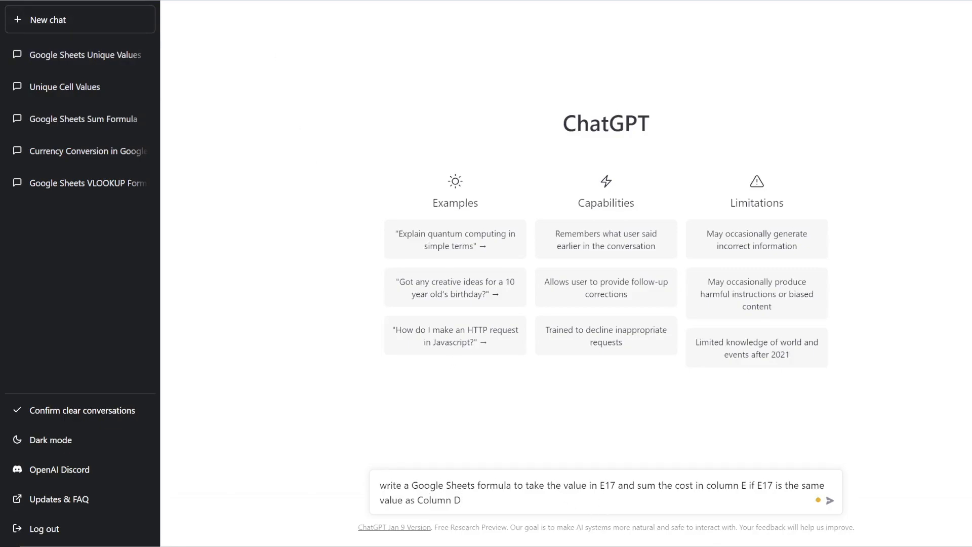
key(Return)
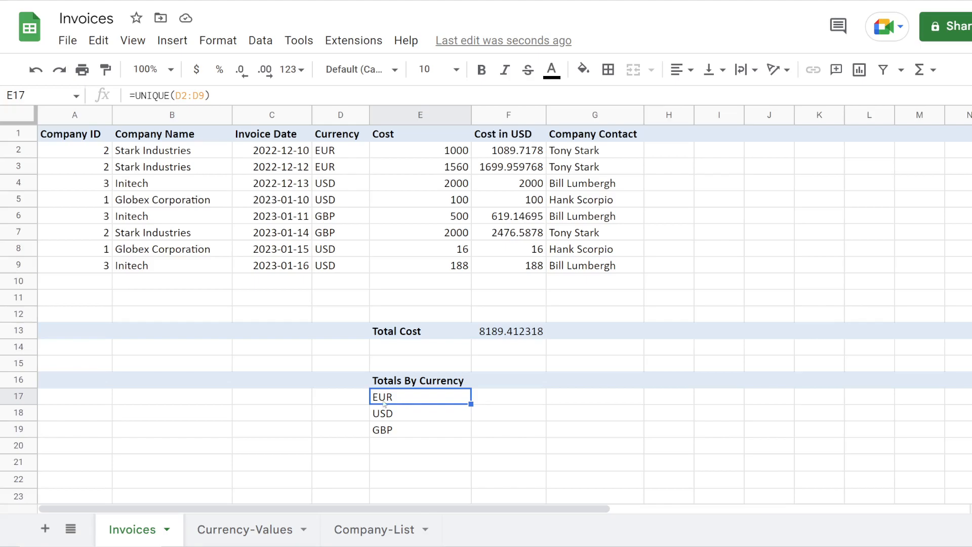
Step: Review the EUR entry, the invoice costs E2:E9 and currencies the SUMIF will reference
click(429, 402)
click(444, 154)
drag(446, 253, 448, 267)
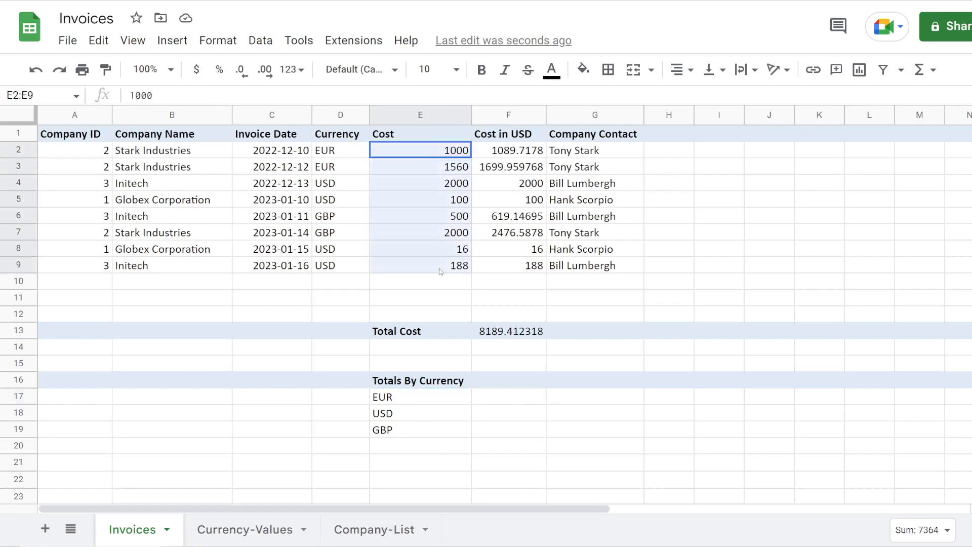
click(340, 152)
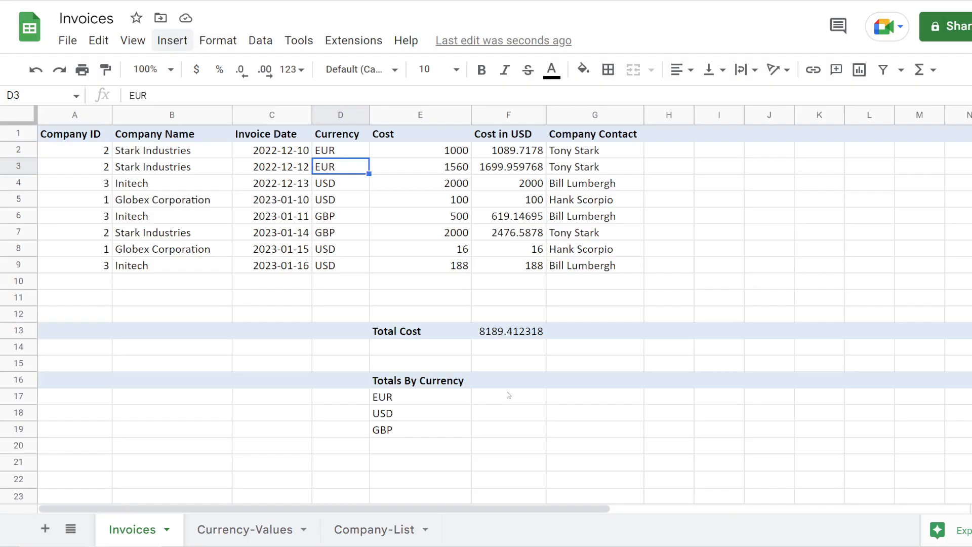
Step: Enter =SUMIF(D:D,E17,E:E) beside EUR and autofill, giving EUR 2560, USD 2304, GBP 2500
click(508, 396)
text(=SUMIF(D:D,E17,E:E))
key(Return)
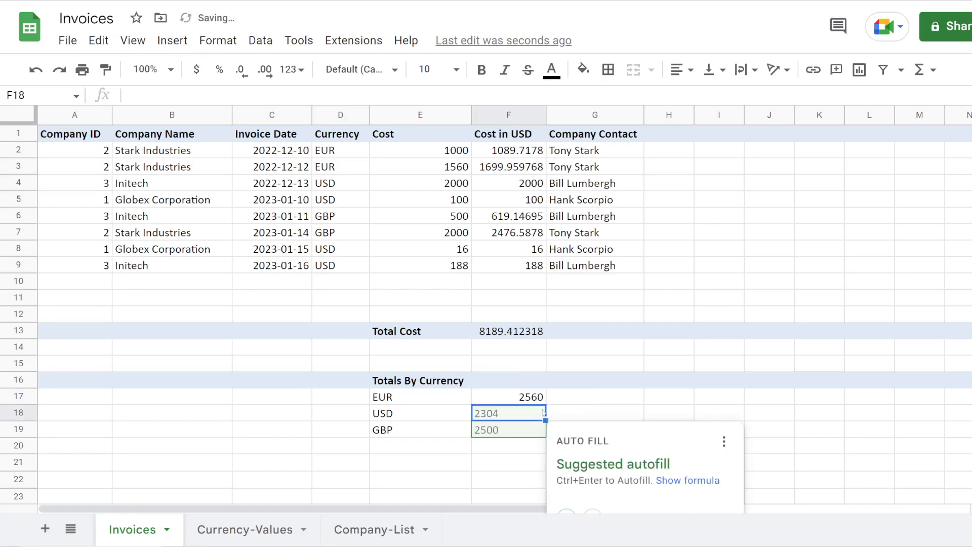
key(ctrl+Return)
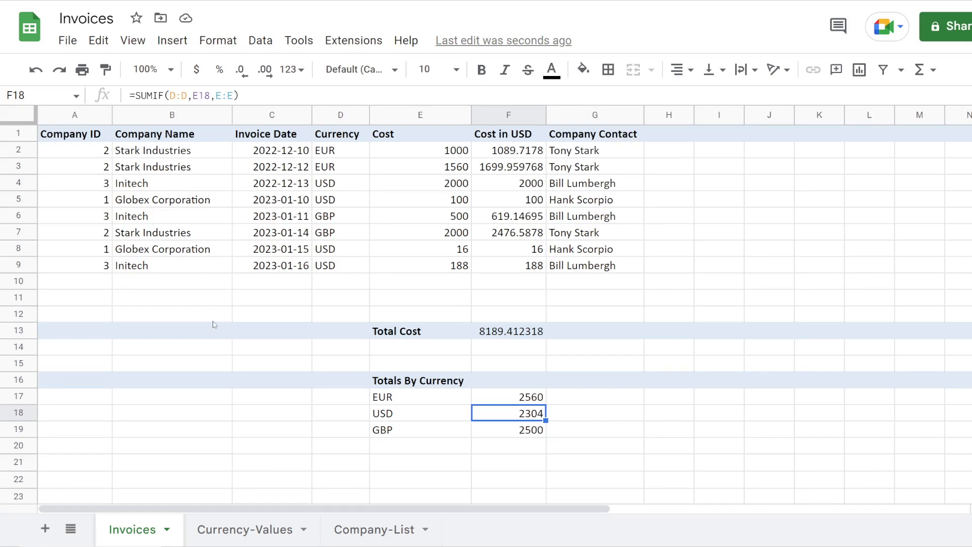
click(496, 151)
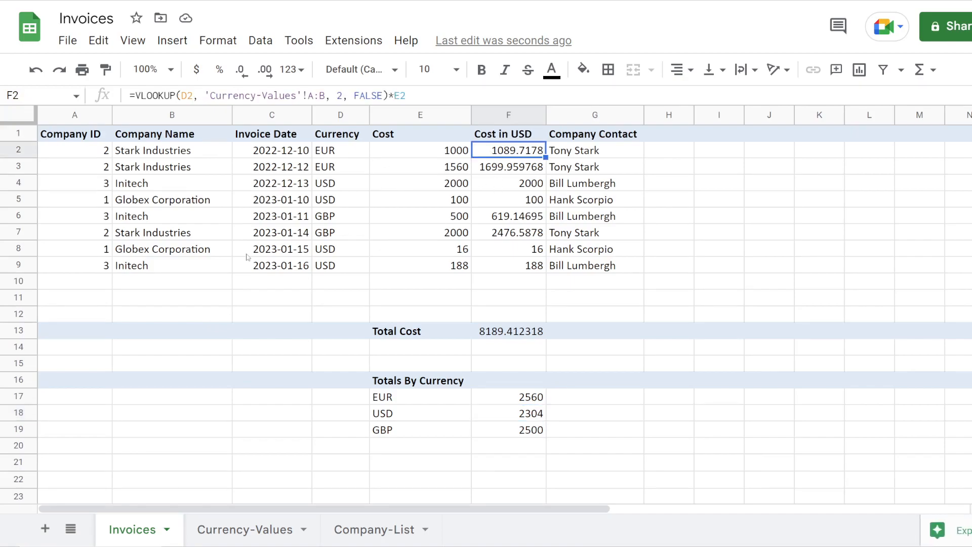
click(398, 398)
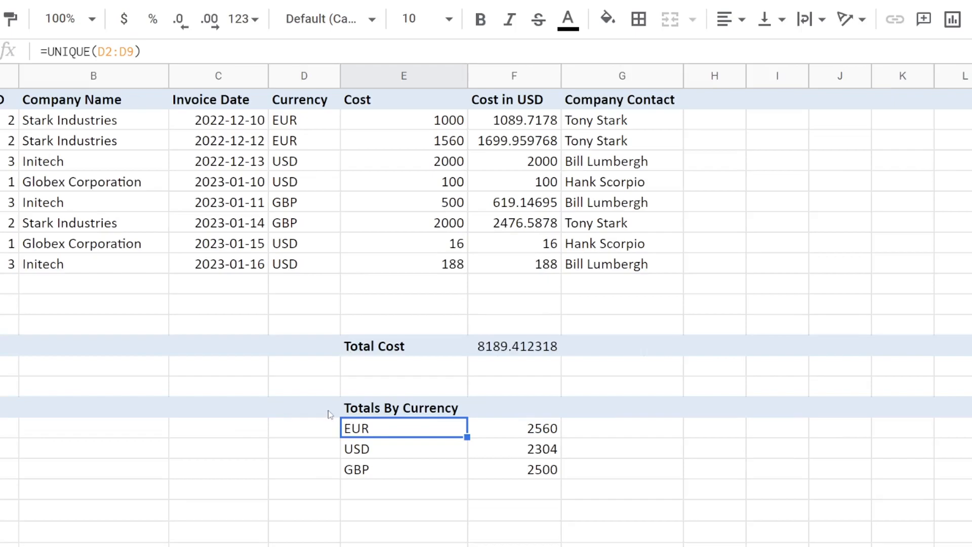